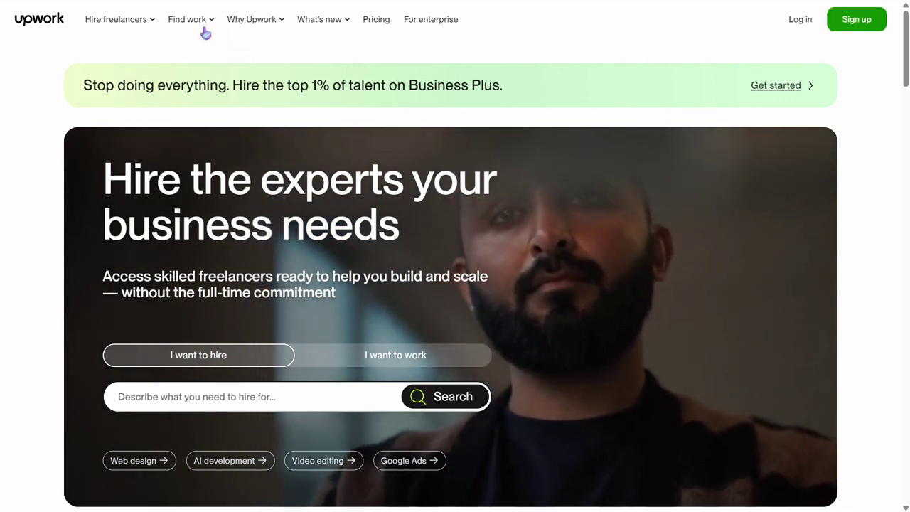
Show the Find work mega-menu of job categories in the top navigation
mouse_move(205, 29)
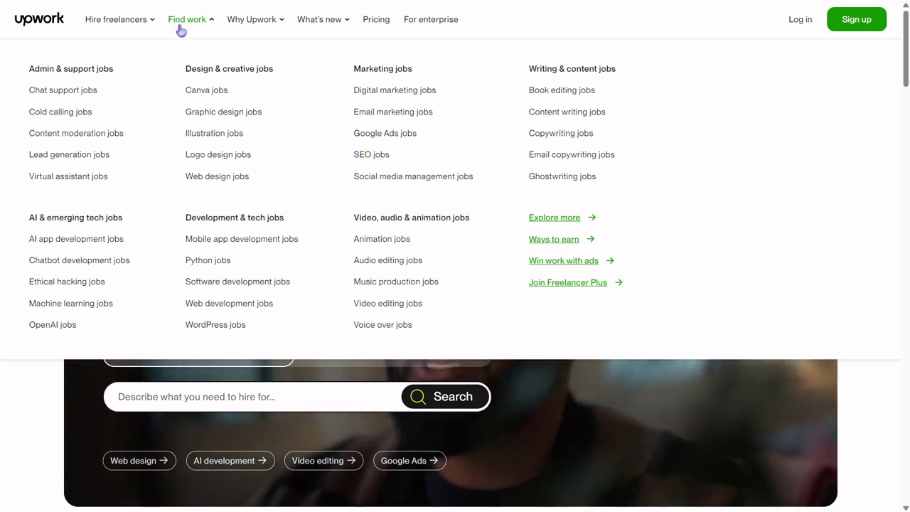
Dismiss the Find work / Hire freelancers menus to return to the home page
mouse_move(107, 20)
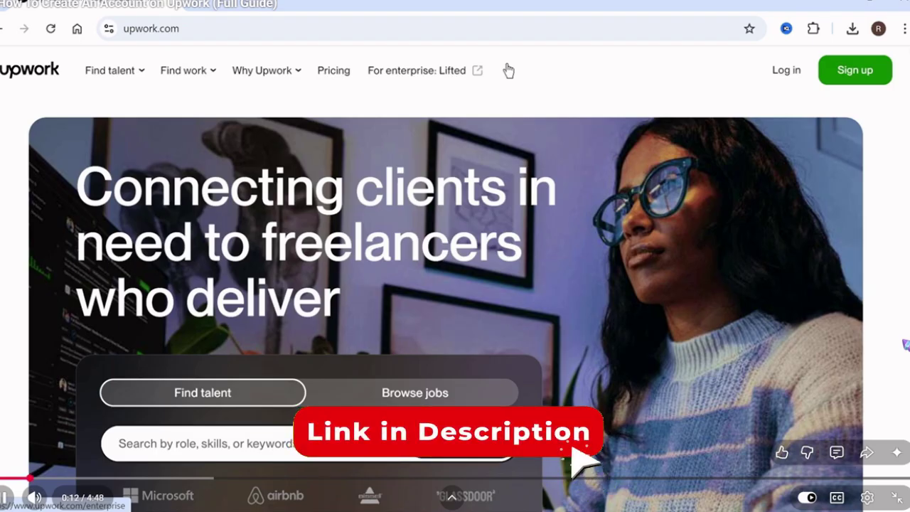
Sign up as 'I'm a freelancer, looking for work' and proceed to Apply as a Freelancer
click(437, 24)
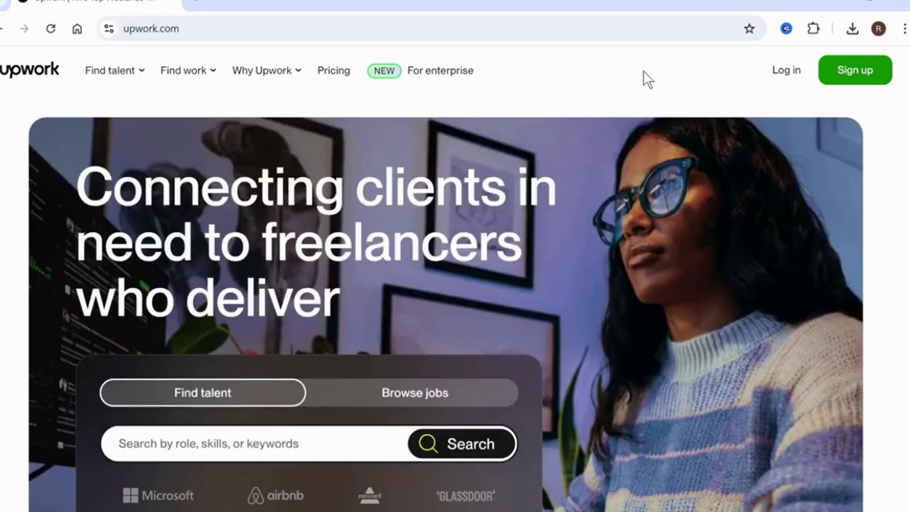
click(851, 71)
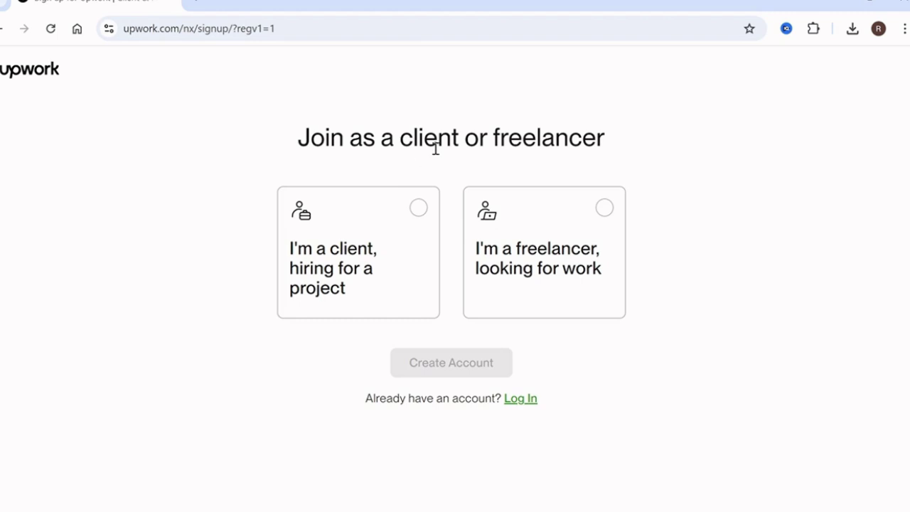
click(590, 226)
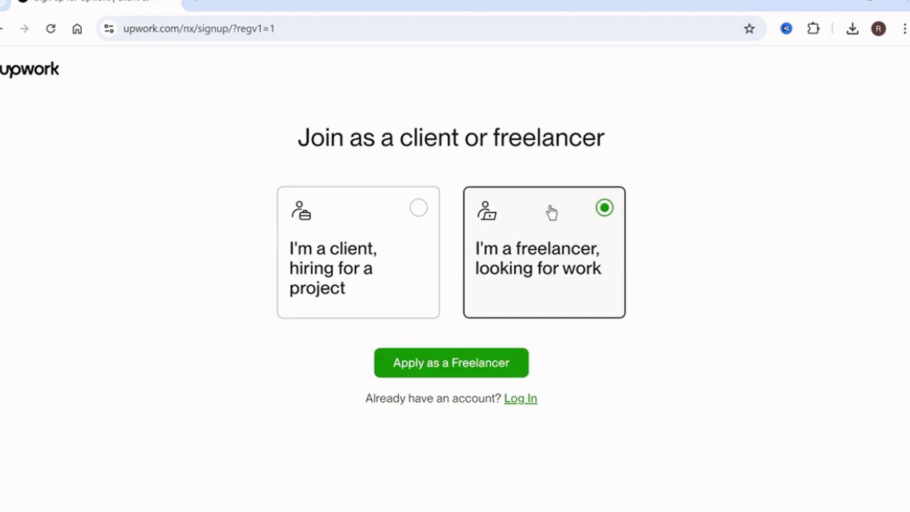
click(407, 218)
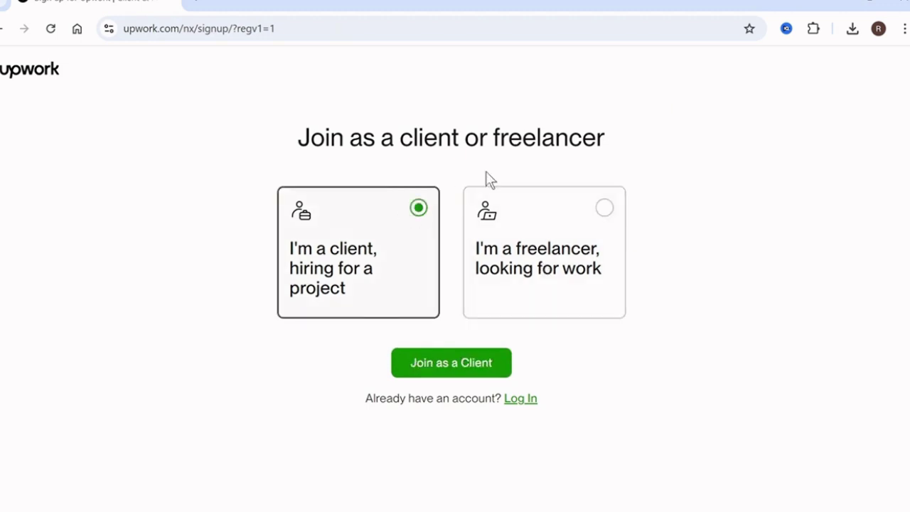
click(576, 232)
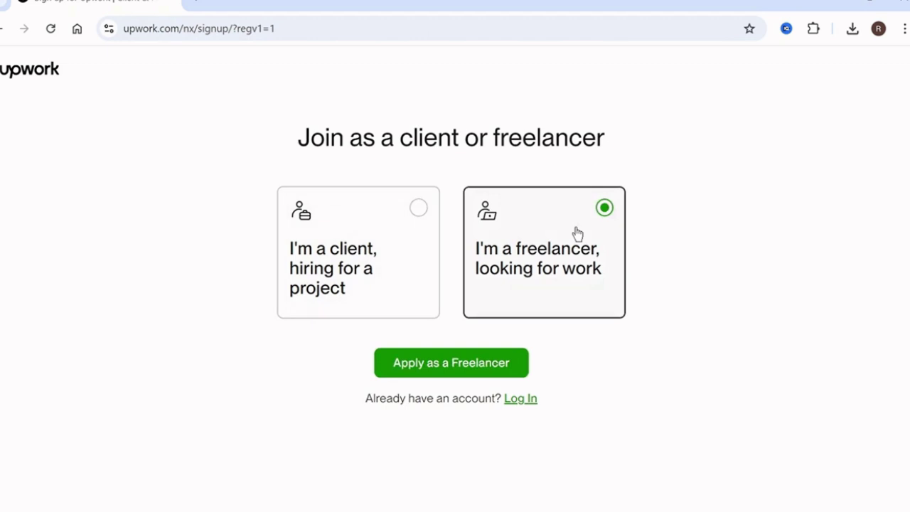
click(465, 364)
Sign up with a Google account and allow Upwork to use its details
scroll(348, 253, down, 3)
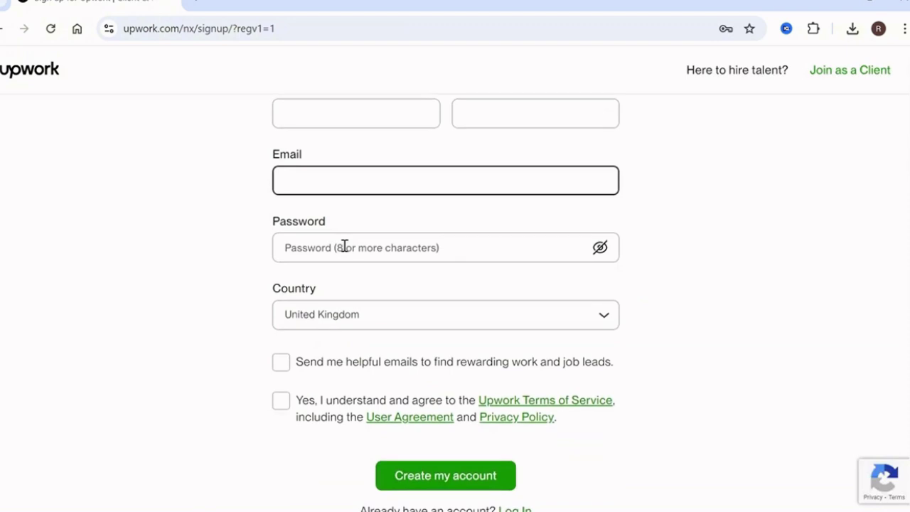
scroll(343, 245, up, 2)
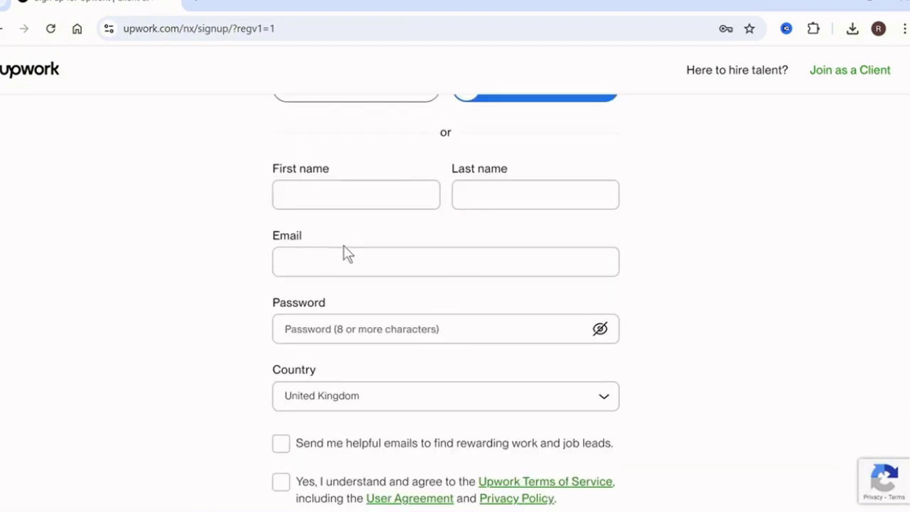
scroll(346, 254, up, 1)
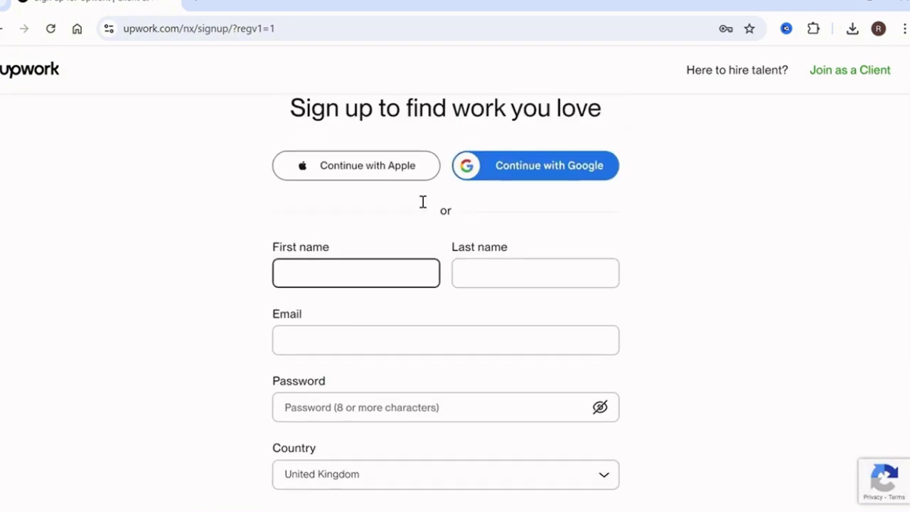
click(552, 178)
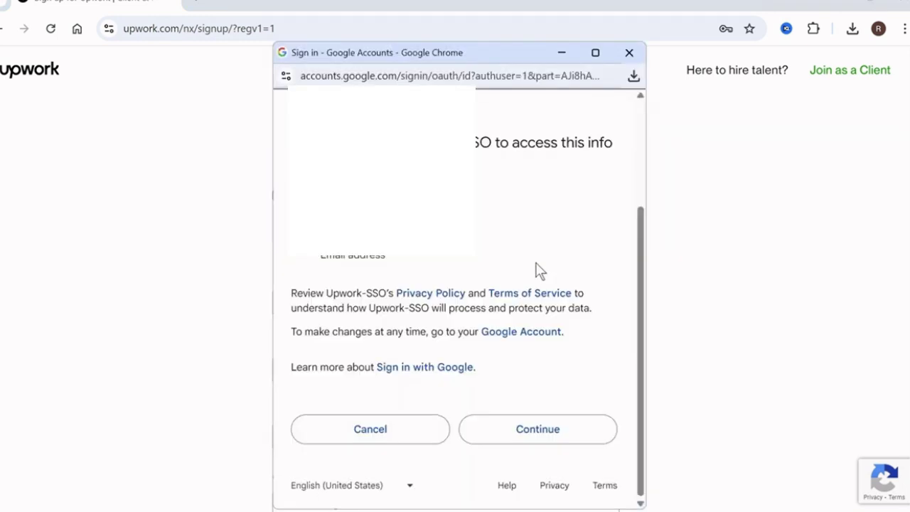
click(549, 433)
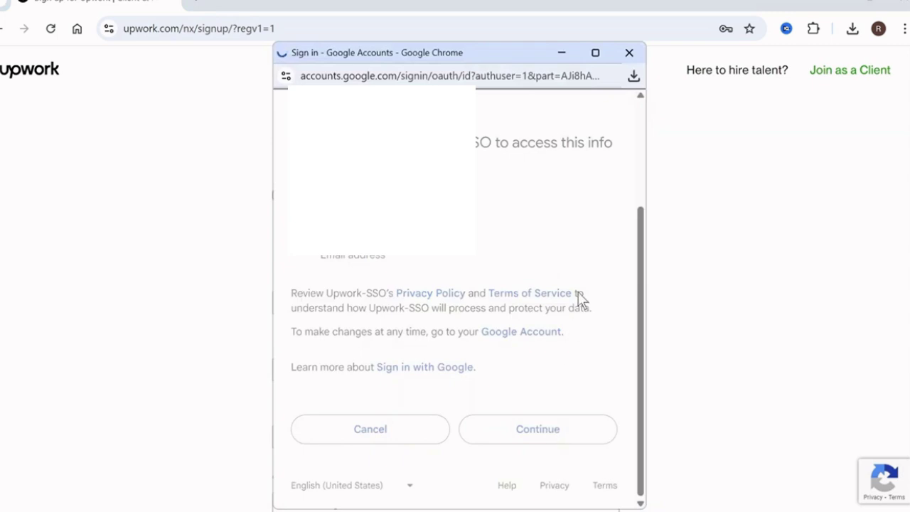
Enter the first and last name, accept the terms, and create the account
triple_click(384, 238)
key(BackSpace)
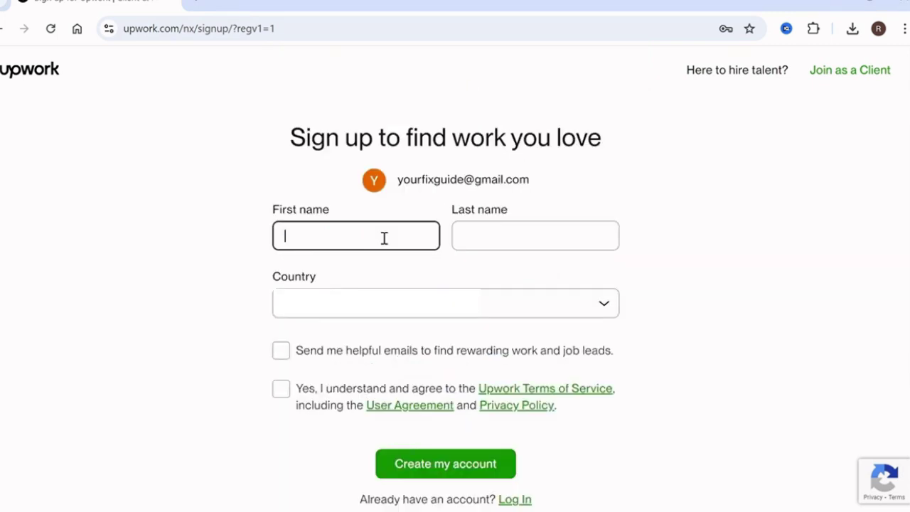
key(Tab)
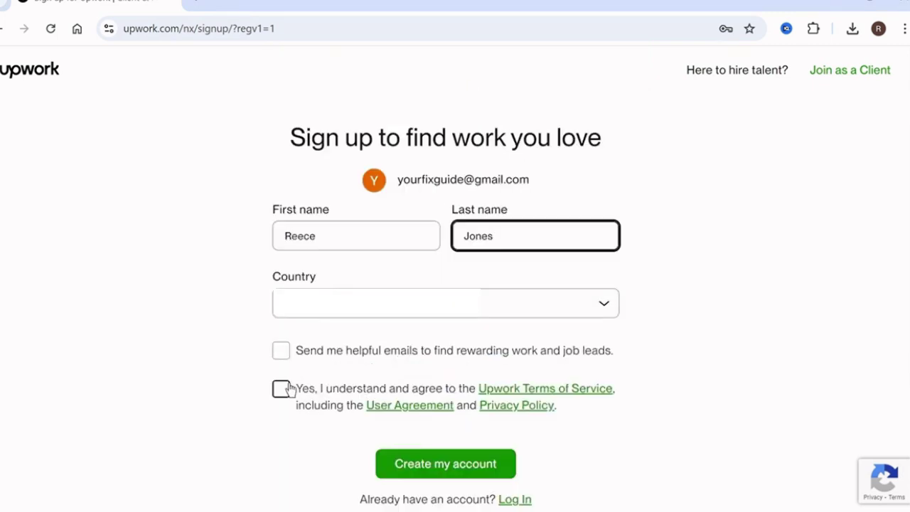
click(282, 388)
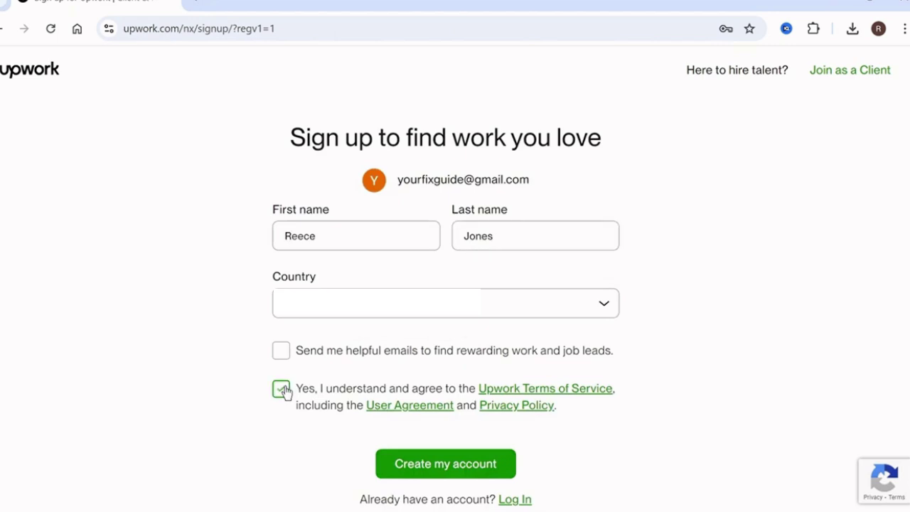
click(448, 466)
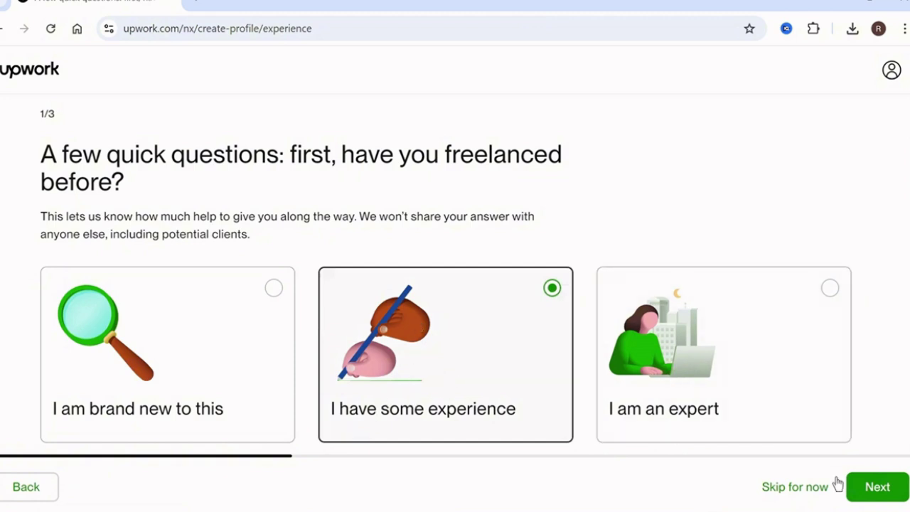
Submit 'I have some experience', choose packaging work for clients to buy, and continue
click(882, 495)
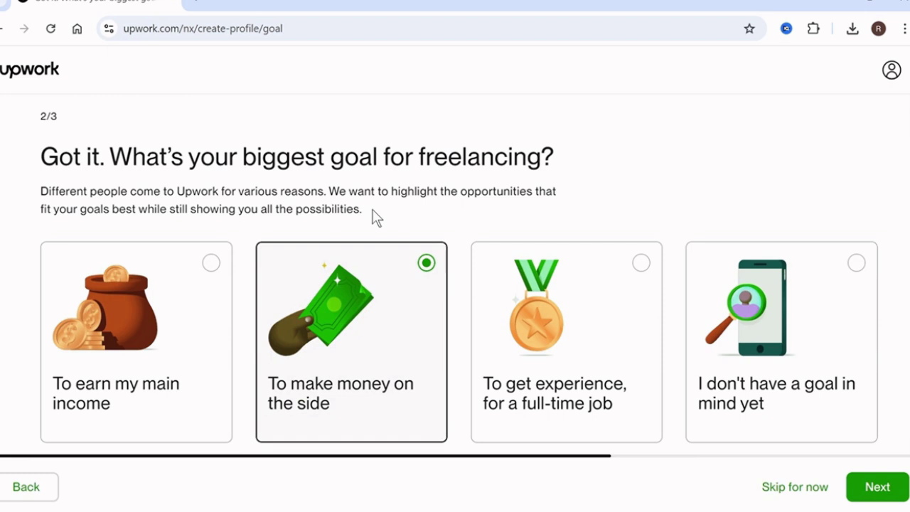
mouse_move(656, 500)
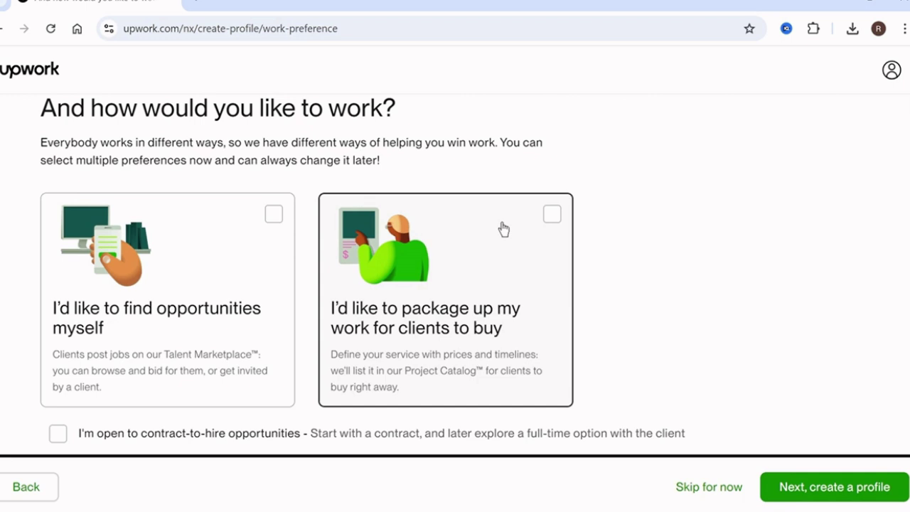
click(498, 229)
click(823, 487)
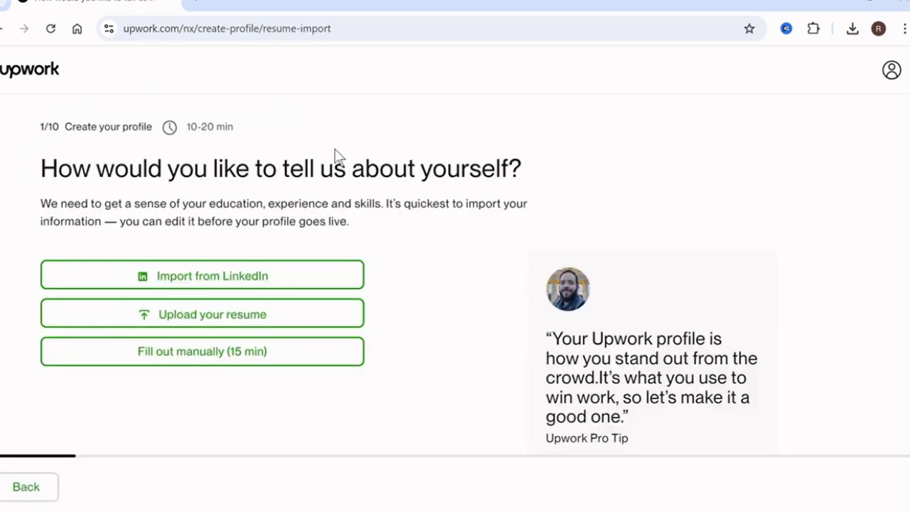
Fill out manually: Sales & Marketing with Digital Marketing and Lead Generation & Telemarketing specialties
scroll(336, 155, down, 1)
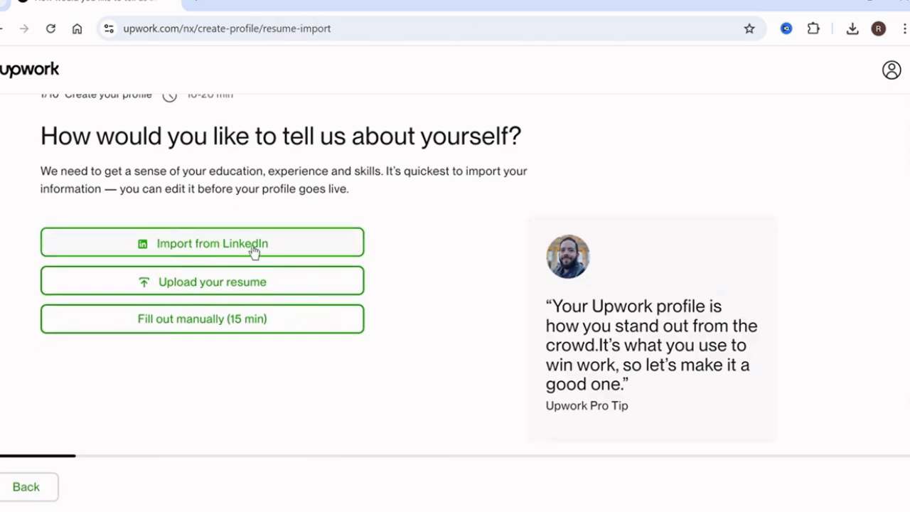
click(250, 322)
scroll(372, 275, down, 2)
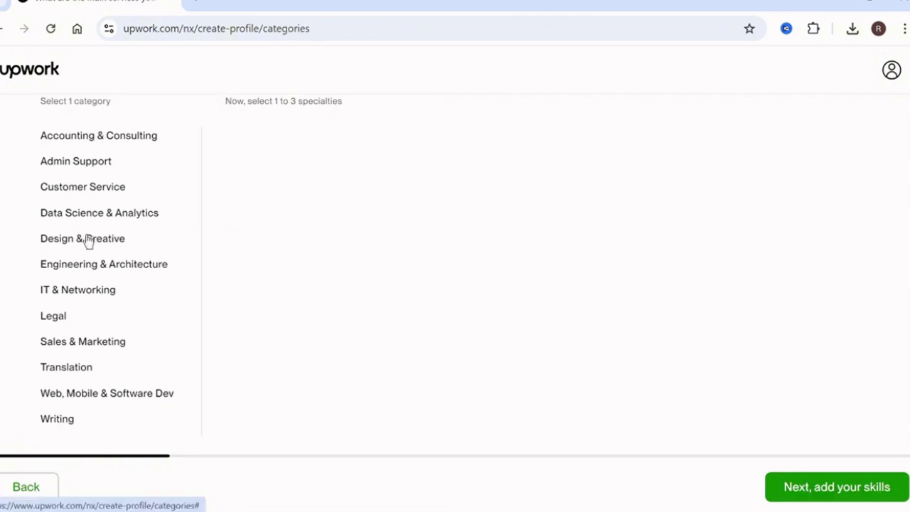
scroll(87, 242, down, 1)
click(107, 332)
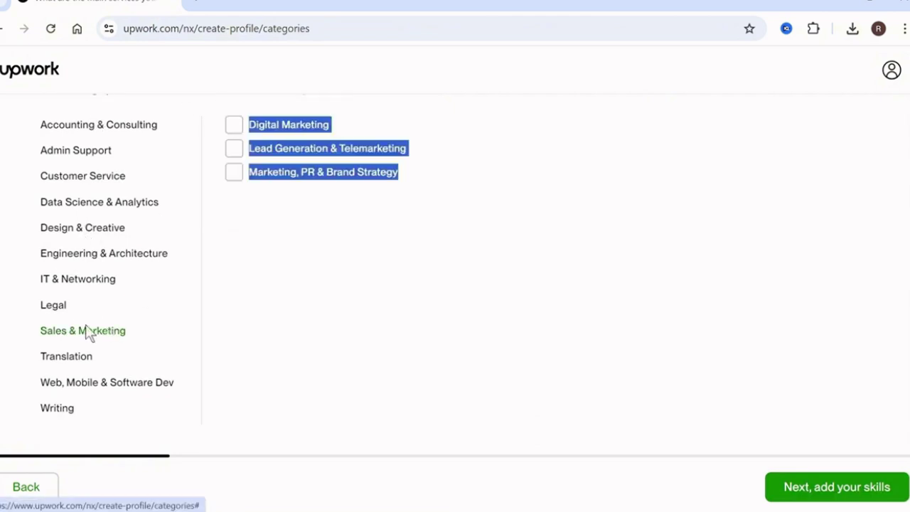
click(341, 298)
scroll(221, 286, up, 2)
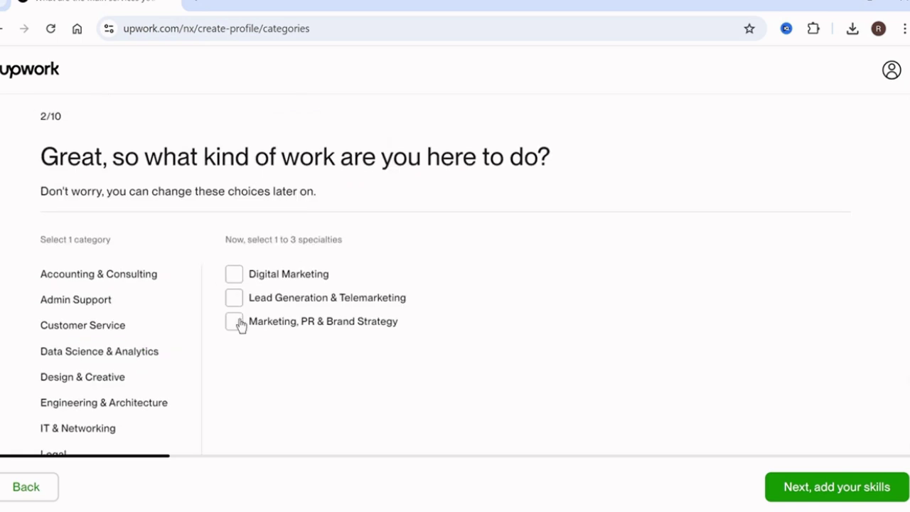
click(255, 278)
click(255, 305)
click(846, 498)
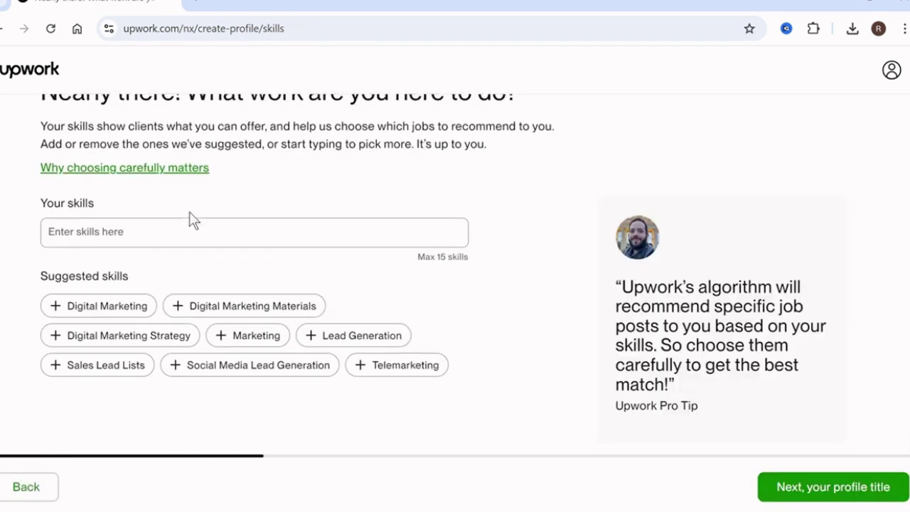
Add Digital Marketing, Lead Generation and Website Content as profile skills
click(107, 307)
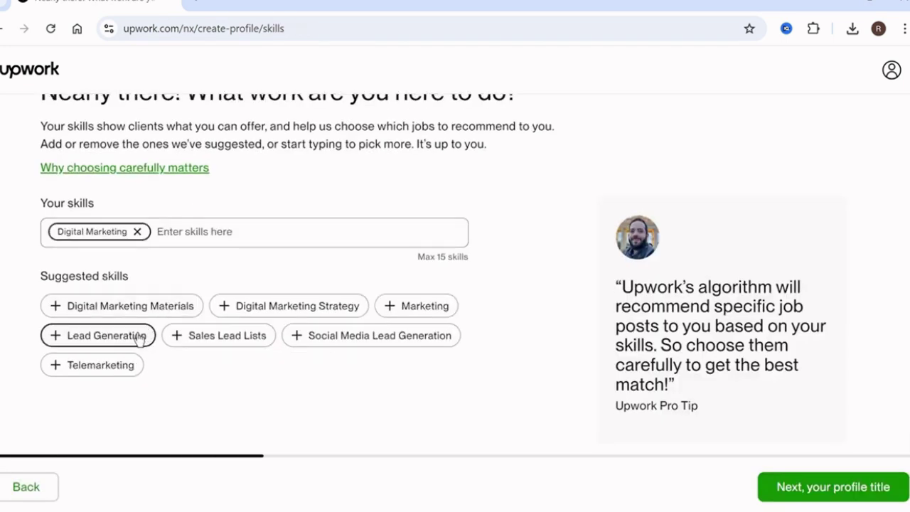
click(140, 337)
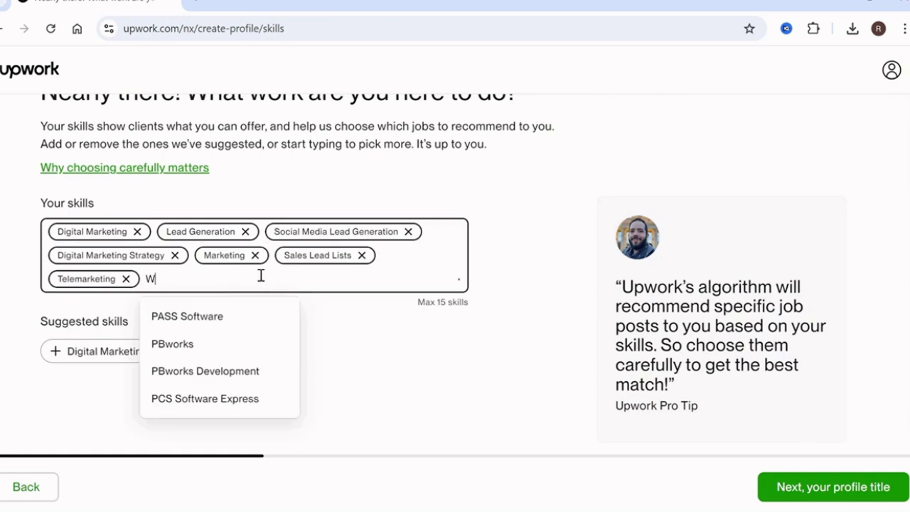
text(ebsite)
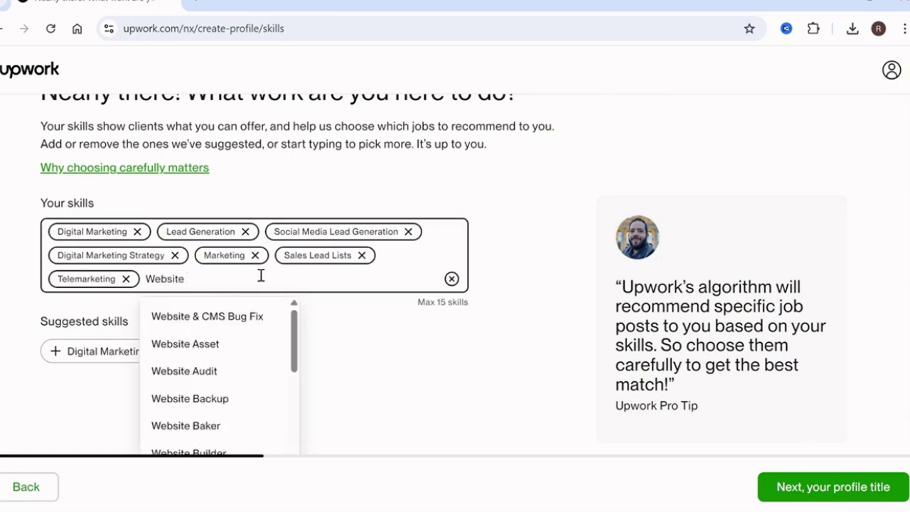
scroll(228, 377, down, 3)
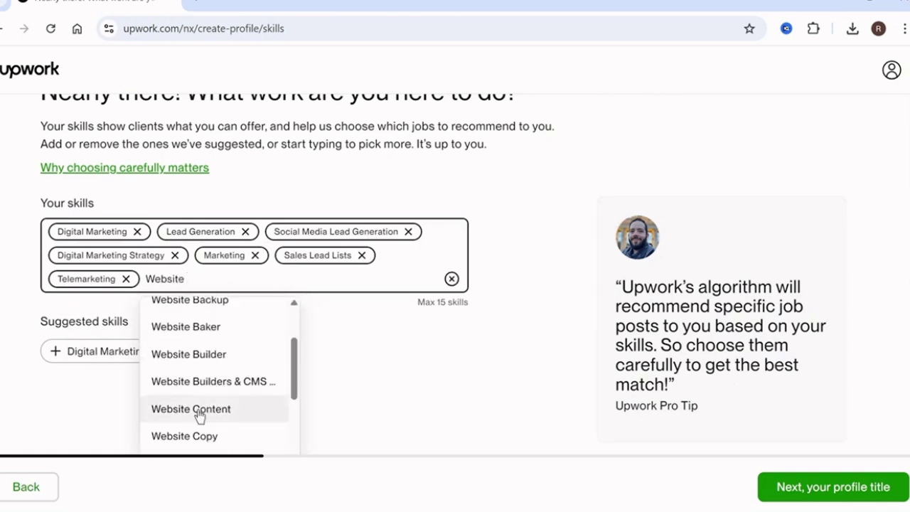
click(199, 410)
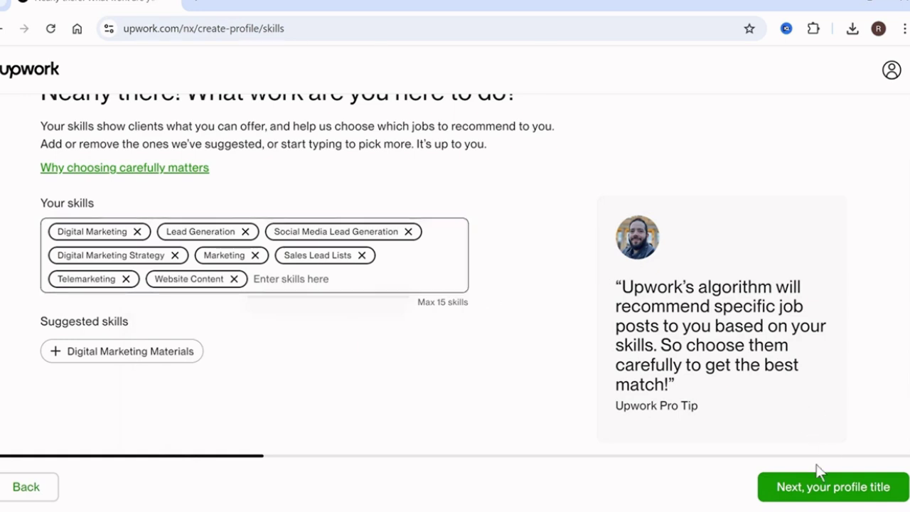
Enter 'Website Designer' as the profile title and continue to work experience
click(816, 487)
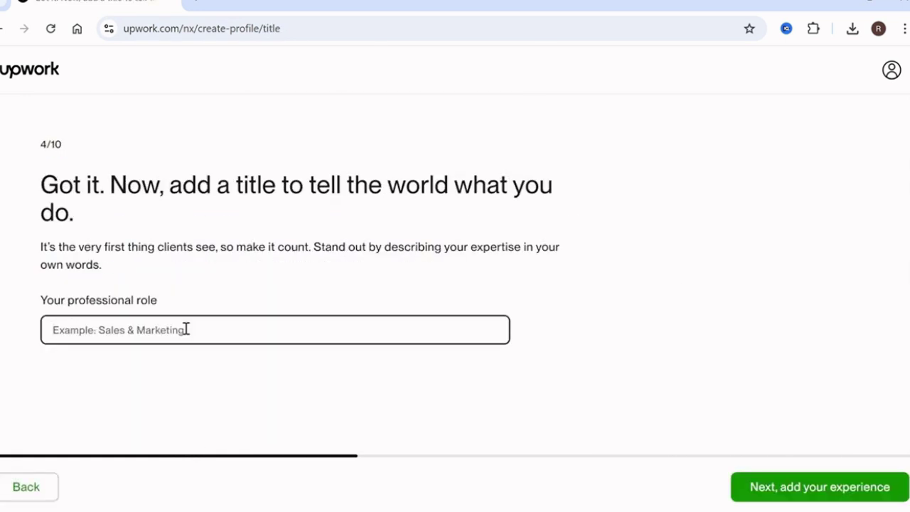
text(Websi)
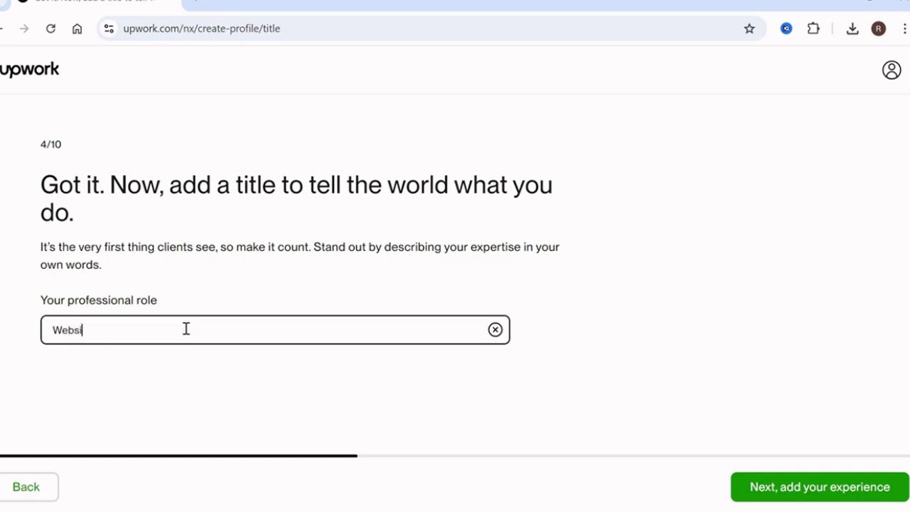
text(te Designer)
click(849, 491)
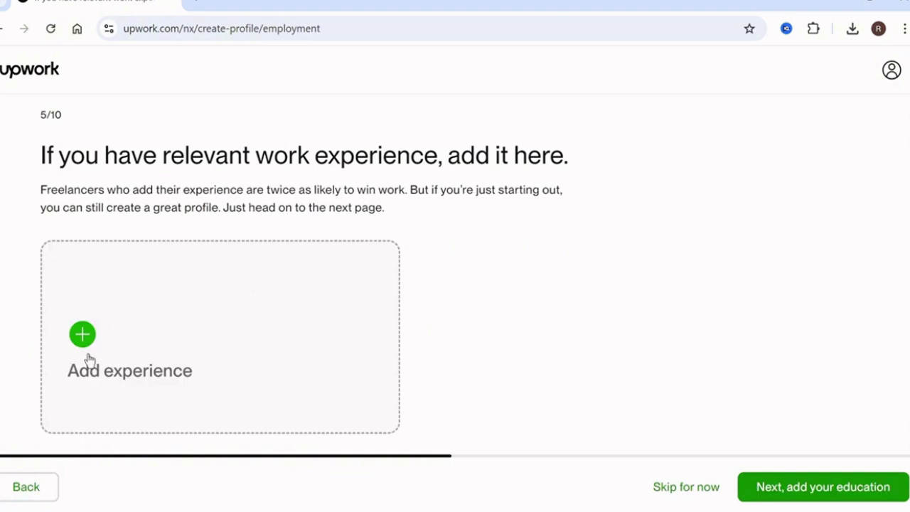
Skip the work experience and education steps without saving any entries
click(123, 346)
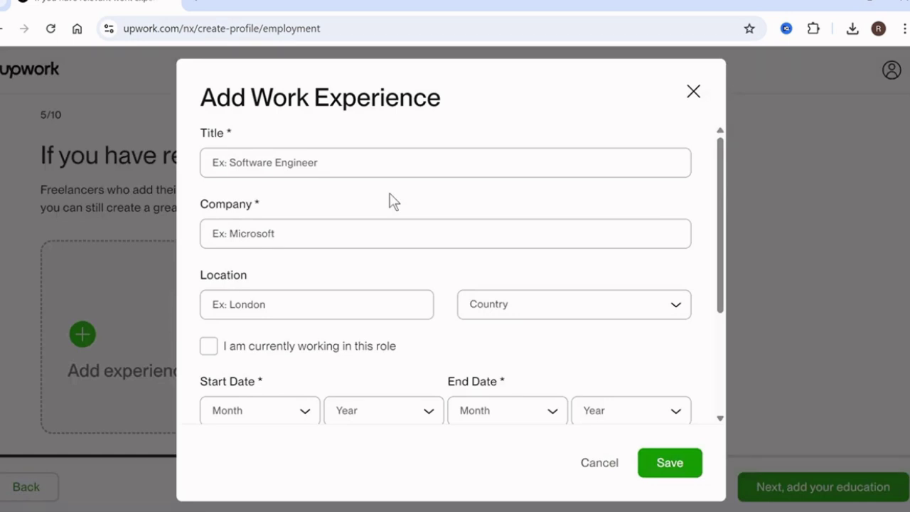
click(693, 91)
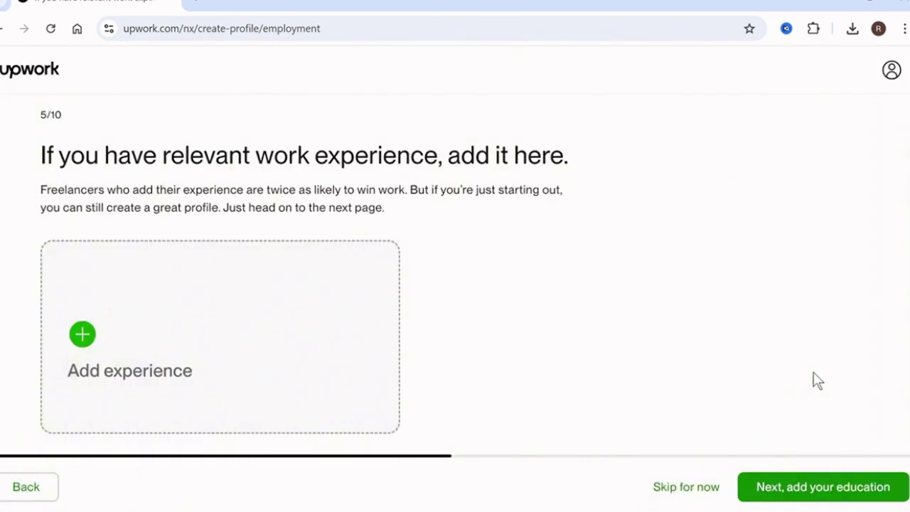
click(804, 490)
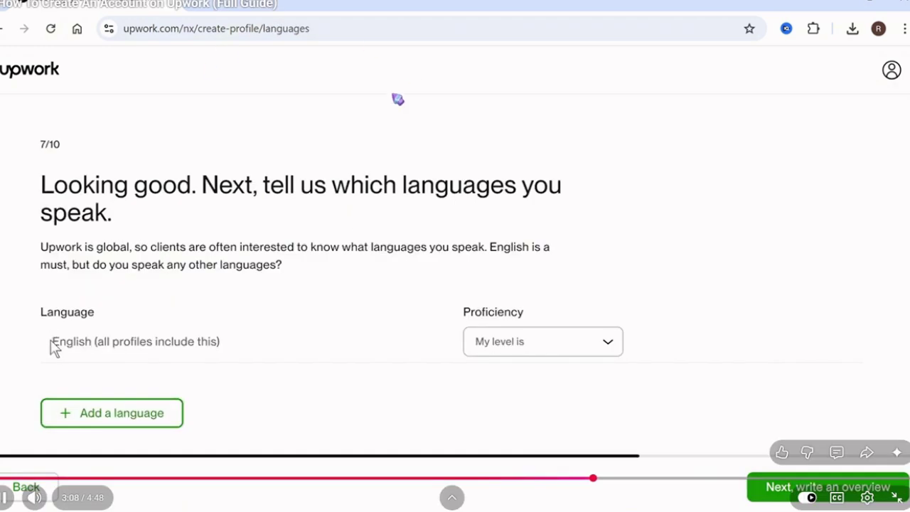
drag(51, 340, 220, 341)
Make English proficiency Native or Bilingual and move on to the overview step
click(256, 341)
click(524, 354)
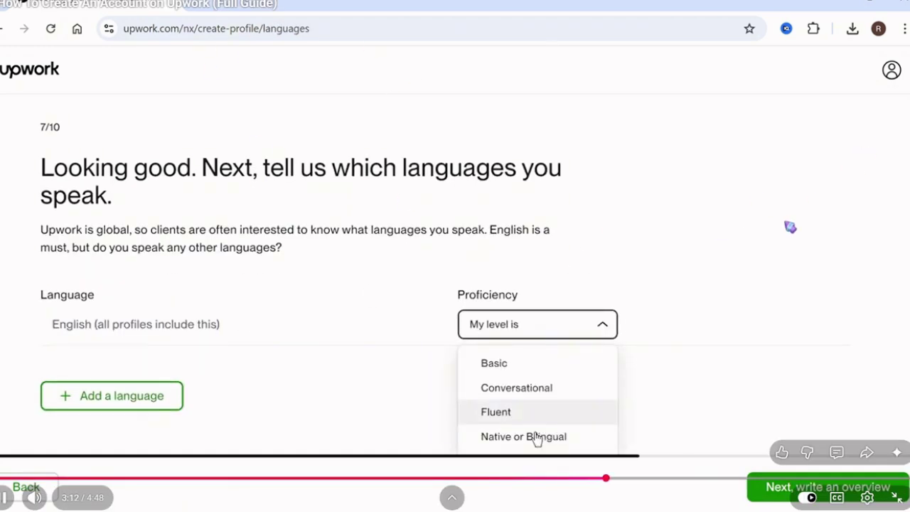
click(492, 437)
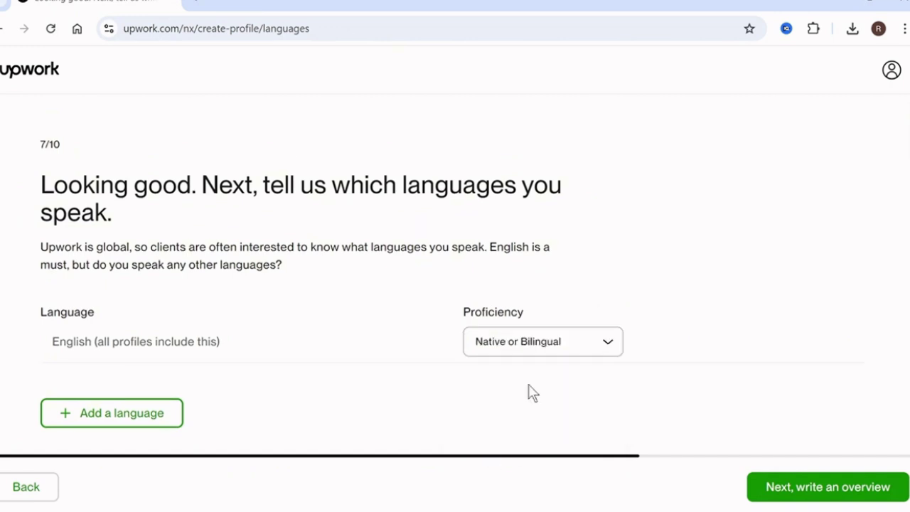
click(827, 490)
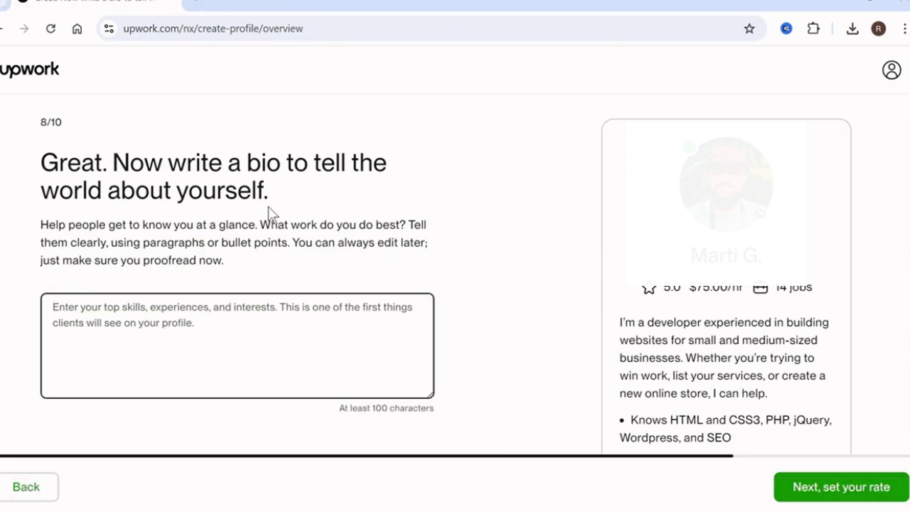
scroll(268, 206, down, 1)
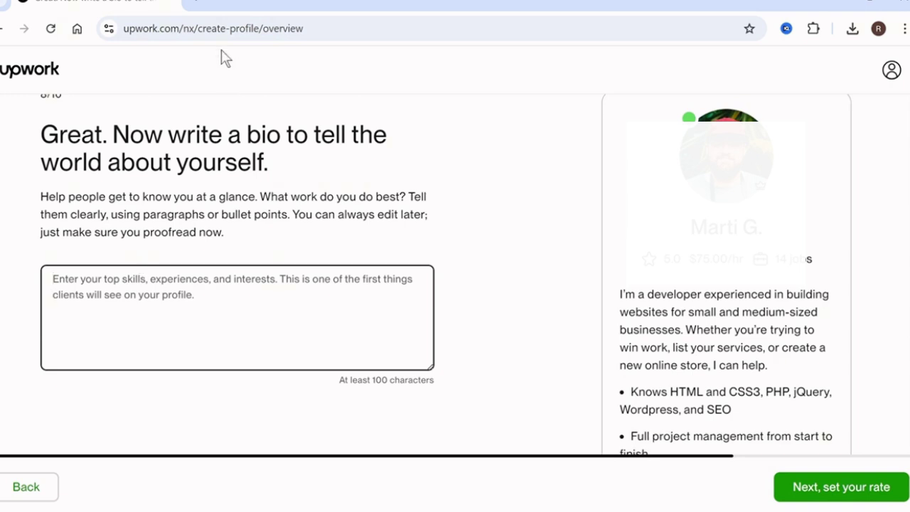
Google 'upwork bio example for website designer' in a new tab and open the Medium result
click(203, 6)
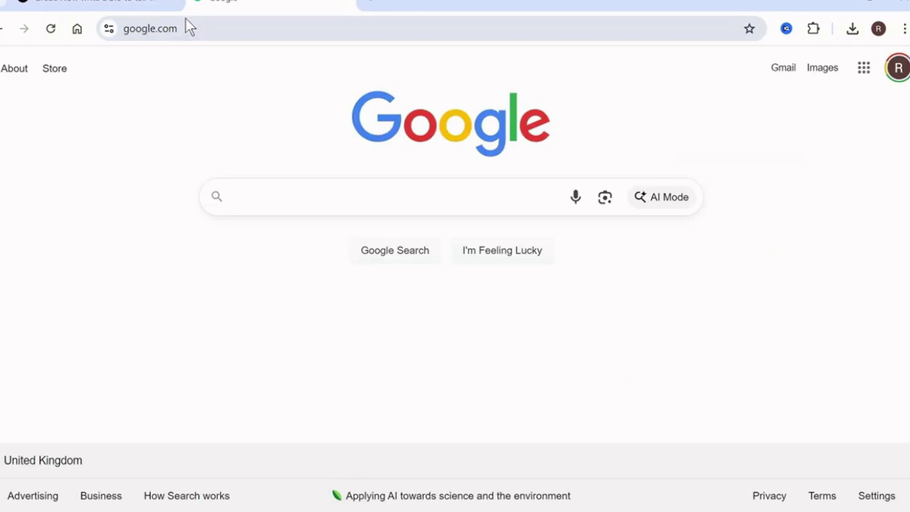
text(upwork bio example)
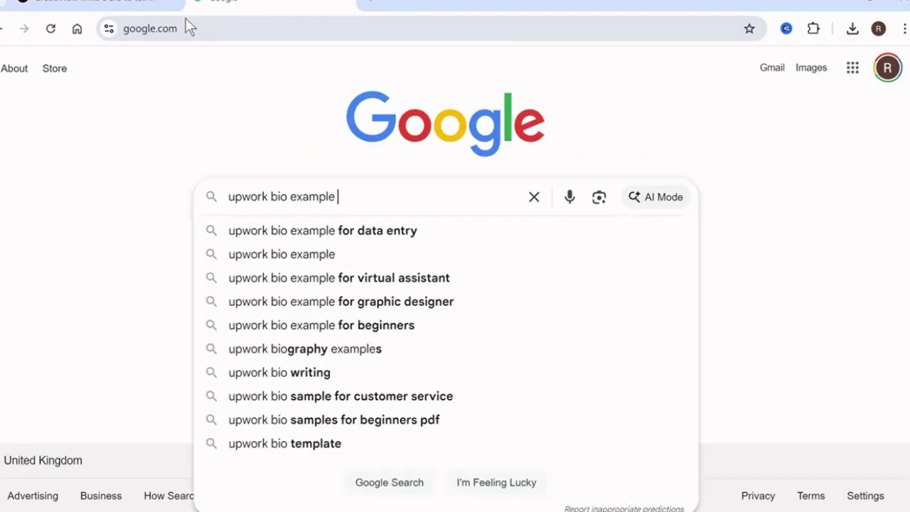
text(for)
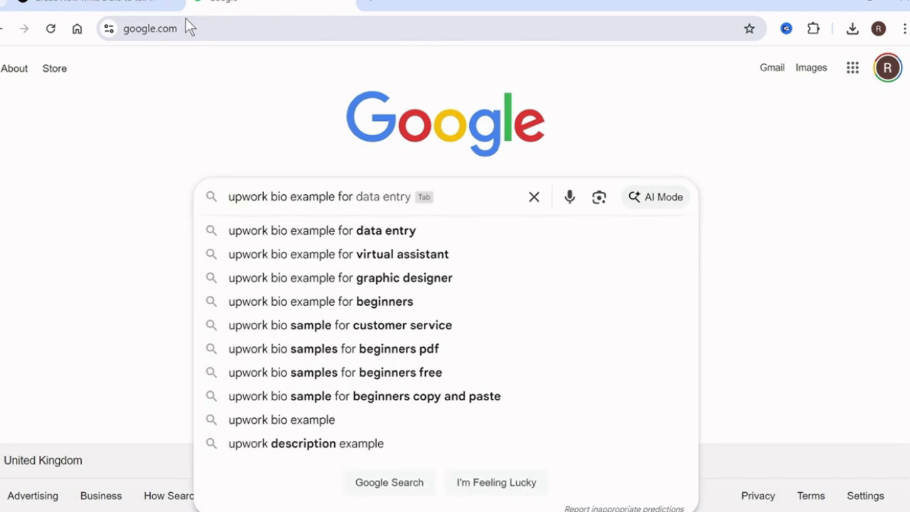
text( website de)
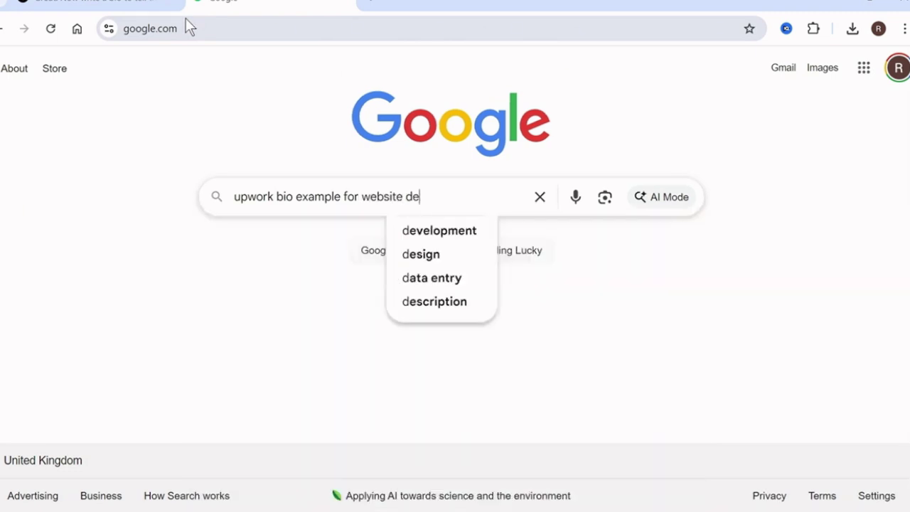
text(signer)
key(Return)
scroll(1, 320, down, 1)
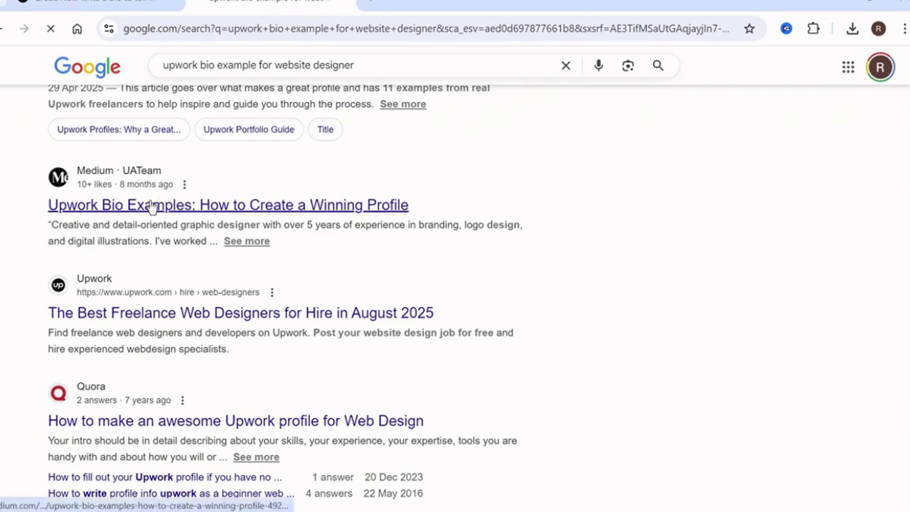
click(149, 205)
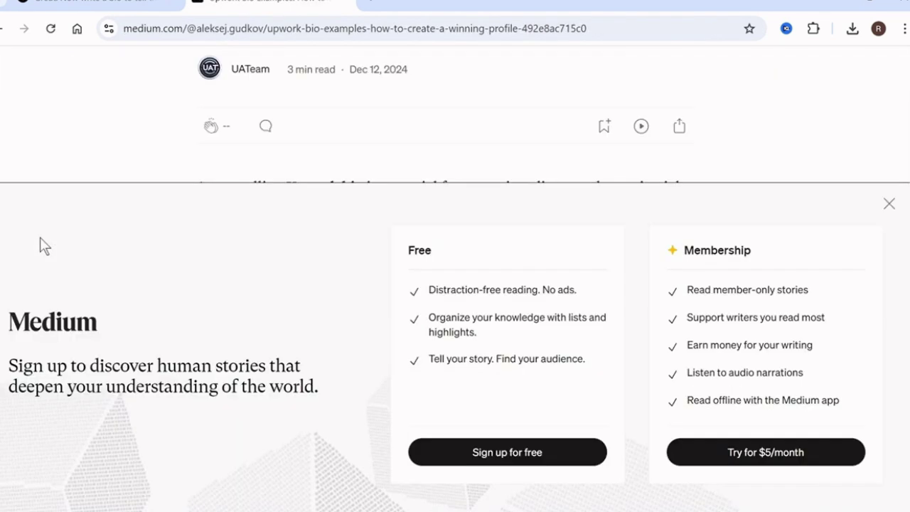
Read the '3. Web Developer' sample bio in the Medium article, then return to the Upwork tab
scroll(455, 284, down, 10)
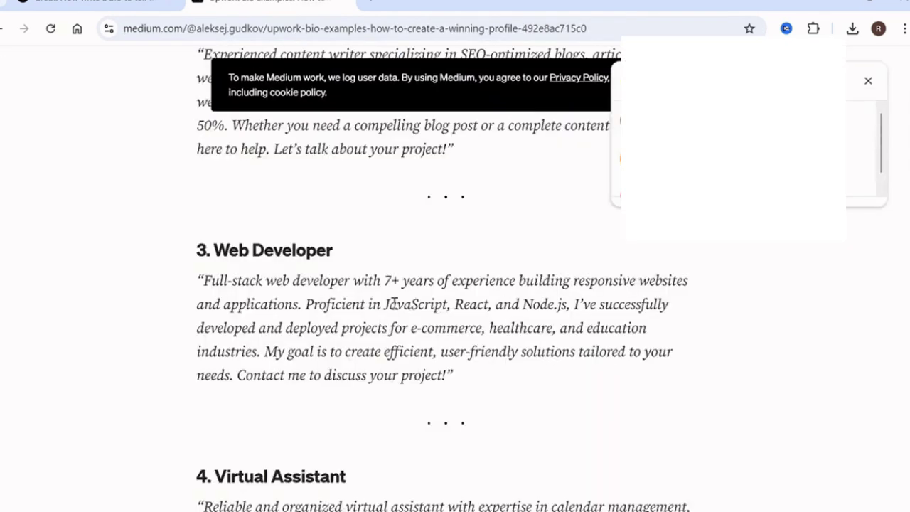
scroll(367, 343, down, 1)
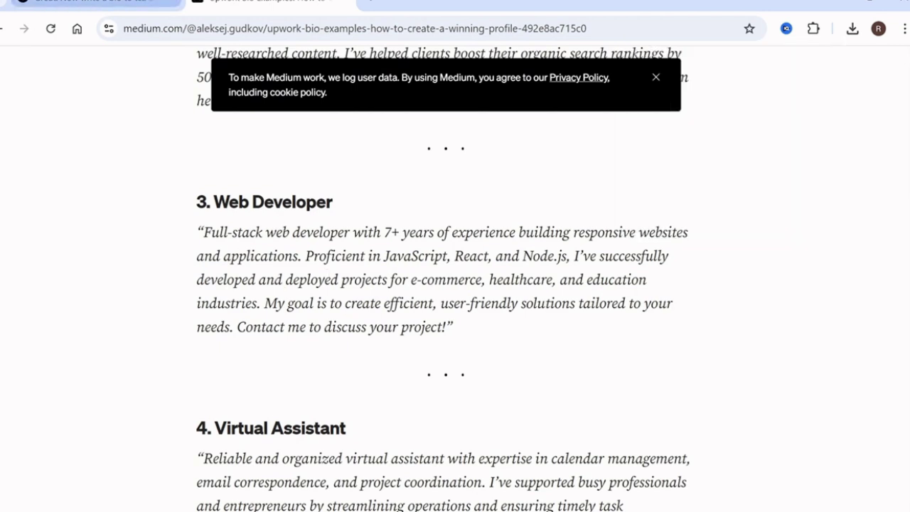
click(96, 2)
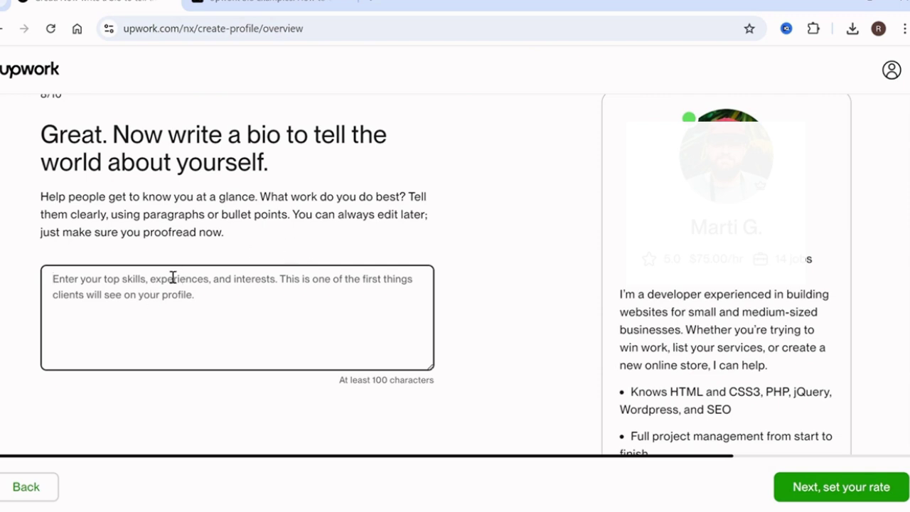
Enter a $20.00/hr hourly rate, showing a $2.00 service fee and $18.00/hr earnings
click(851, 489)
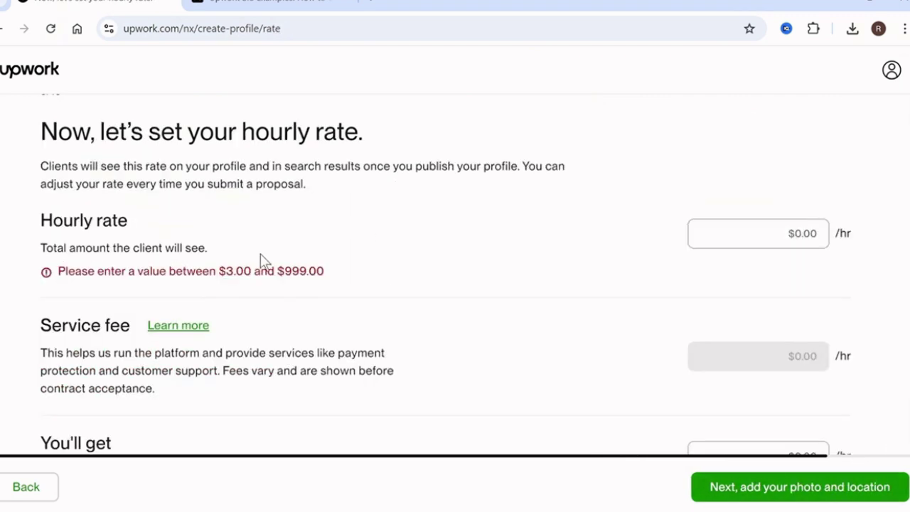
click(751, 231)
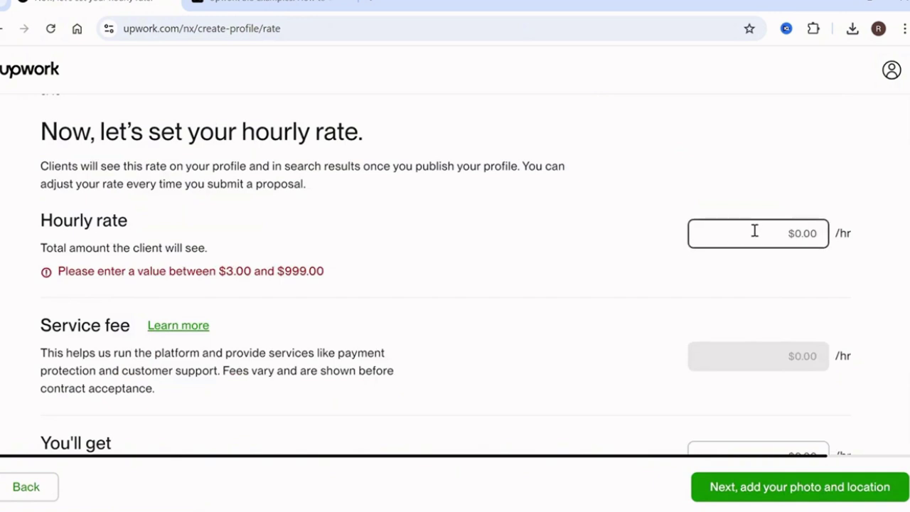
text(20)
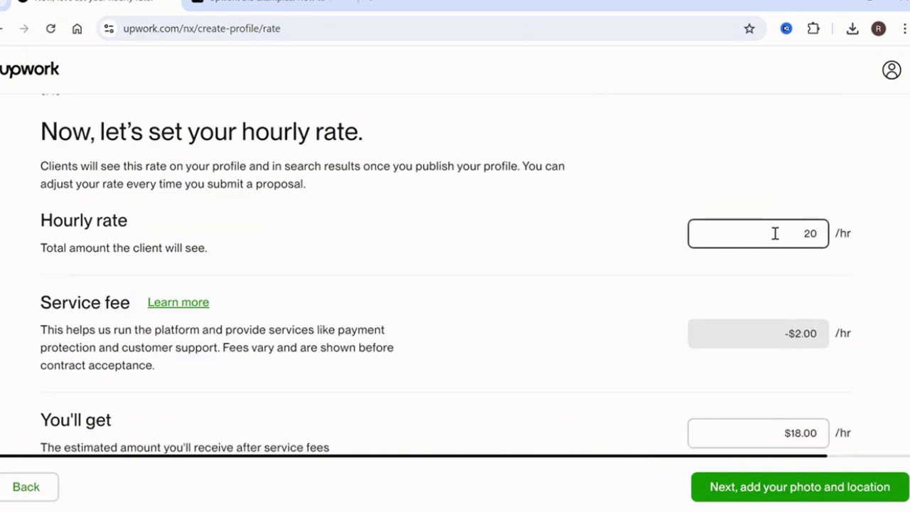
click(713, 193)
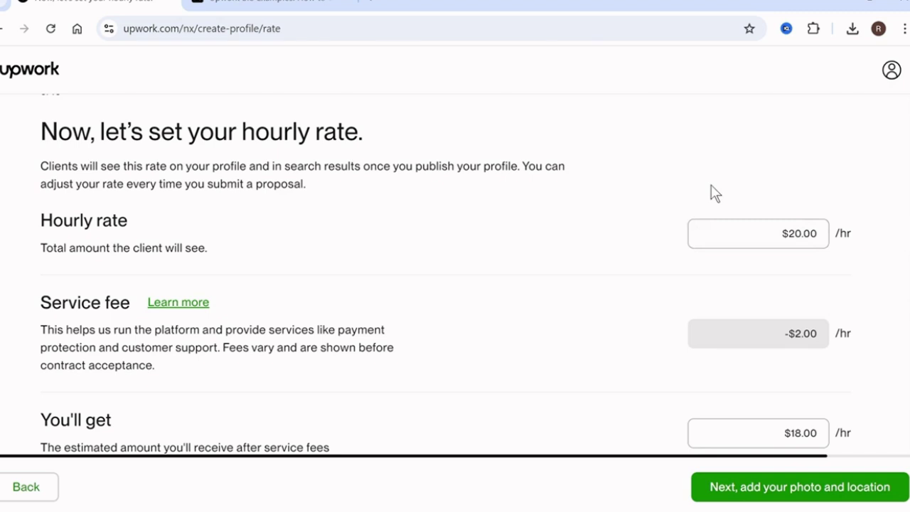
scroll(189, 121, down, 1)
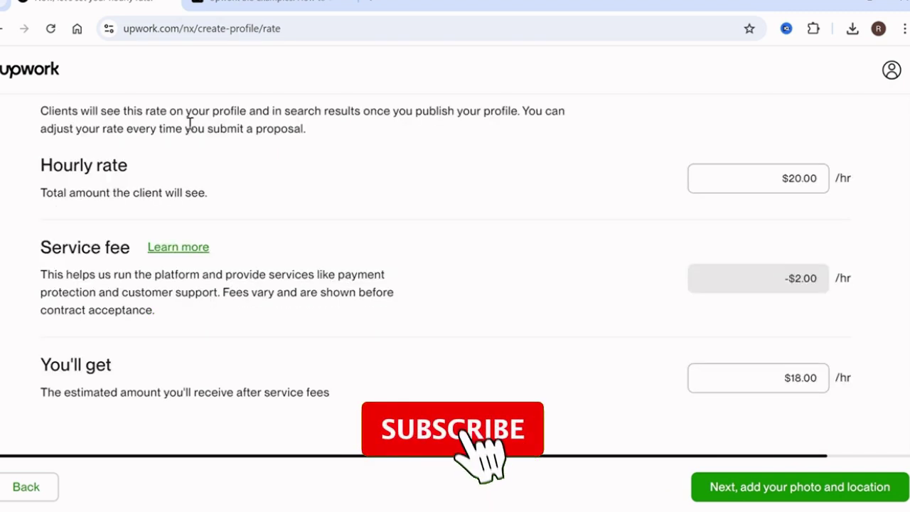
drag(41, 260, 105, 247)
click(106, 246)
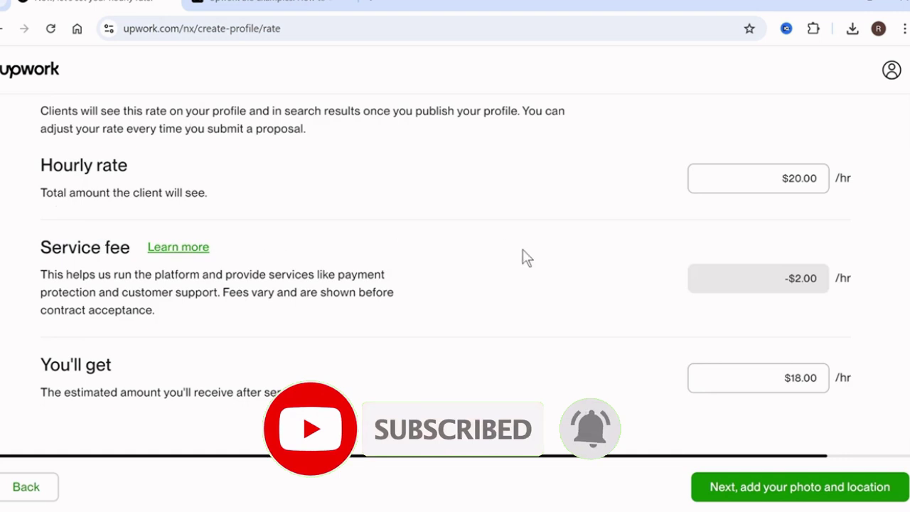
click(756, 173)
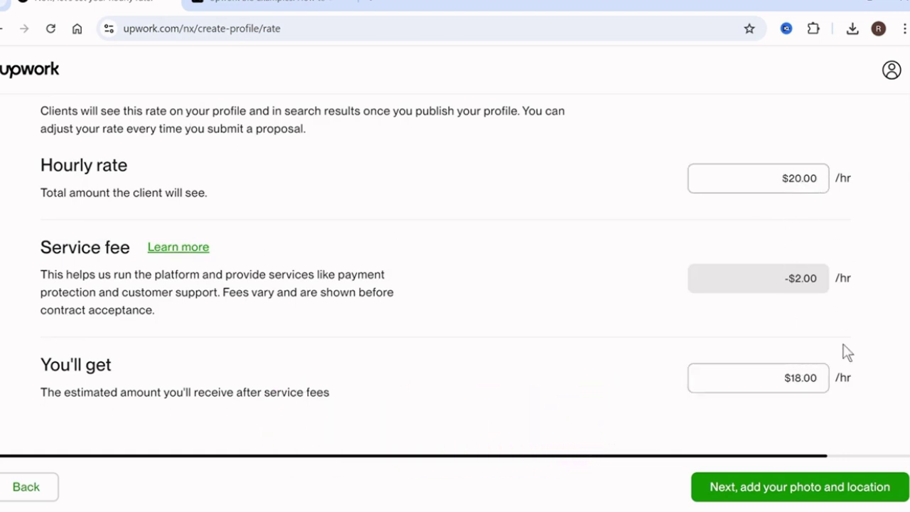
Proceed from the rate step to the photo and location page
click(766, 490)
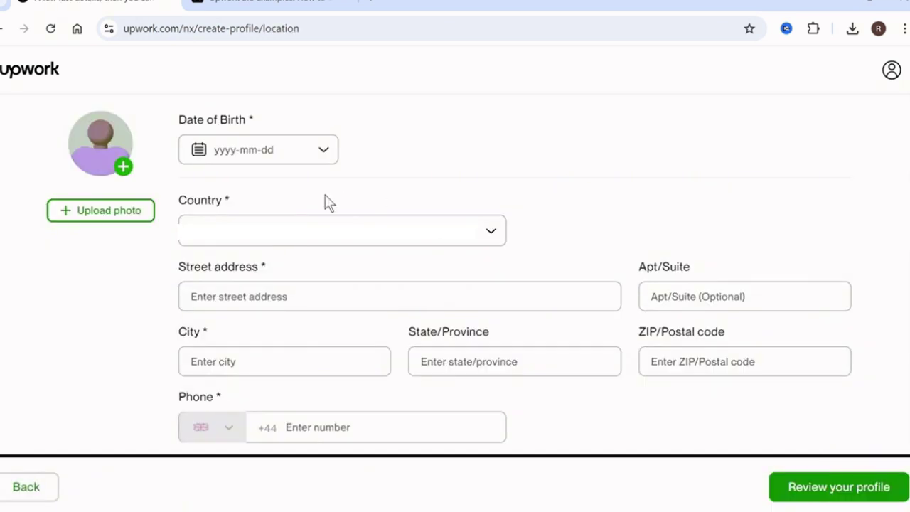